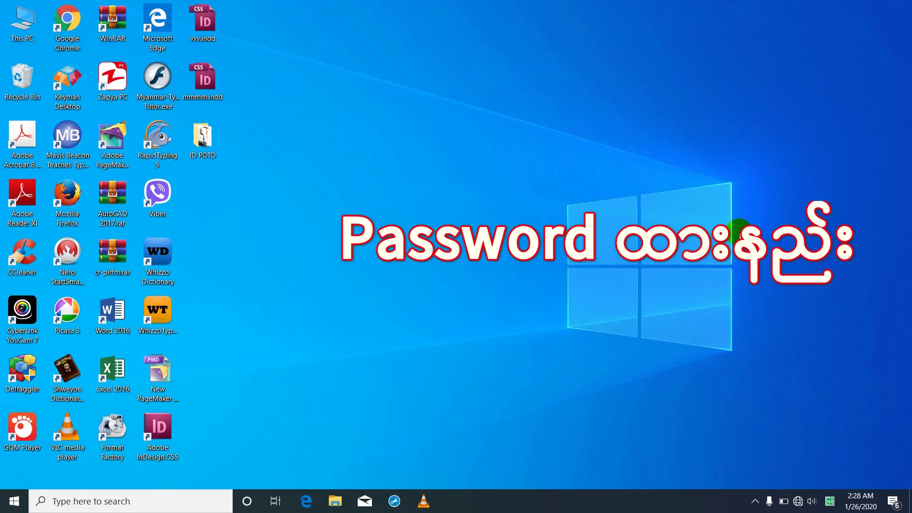
Step: Open the Windows Start menu
left_click(13, 503)
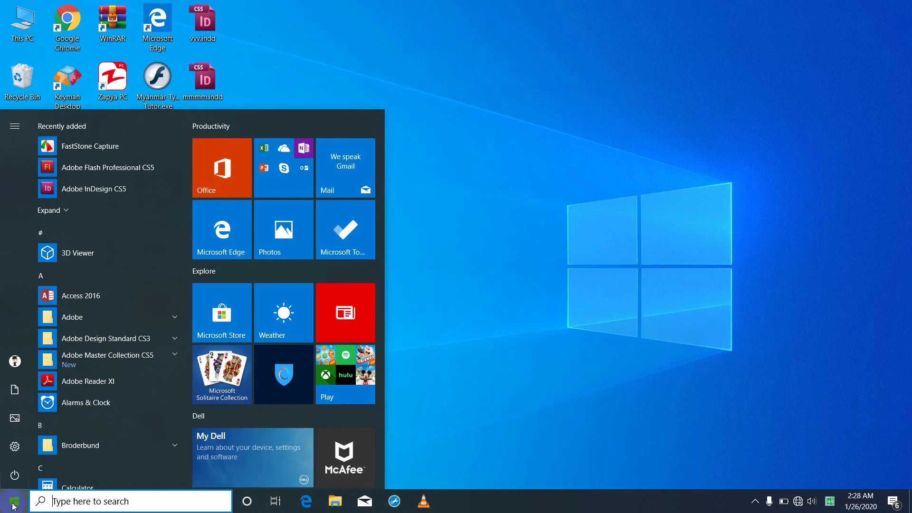
mouse_move(29, 382)
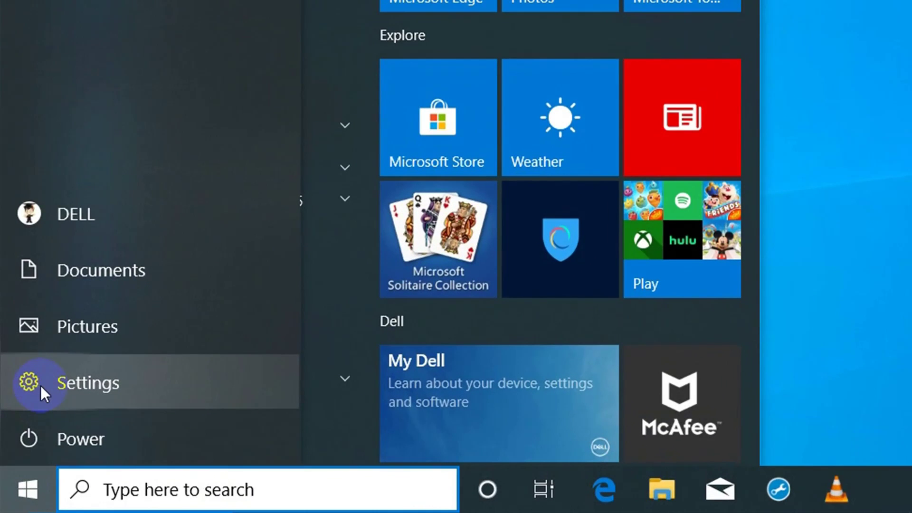
Step: Launch Settings from the Start menu and go to the Accounts section
left_click(40, 379)
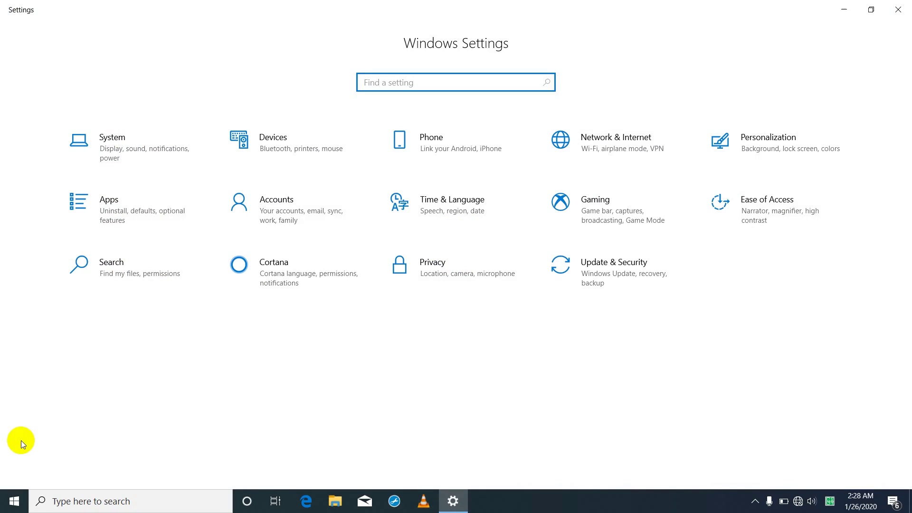
left_click(278, 206)
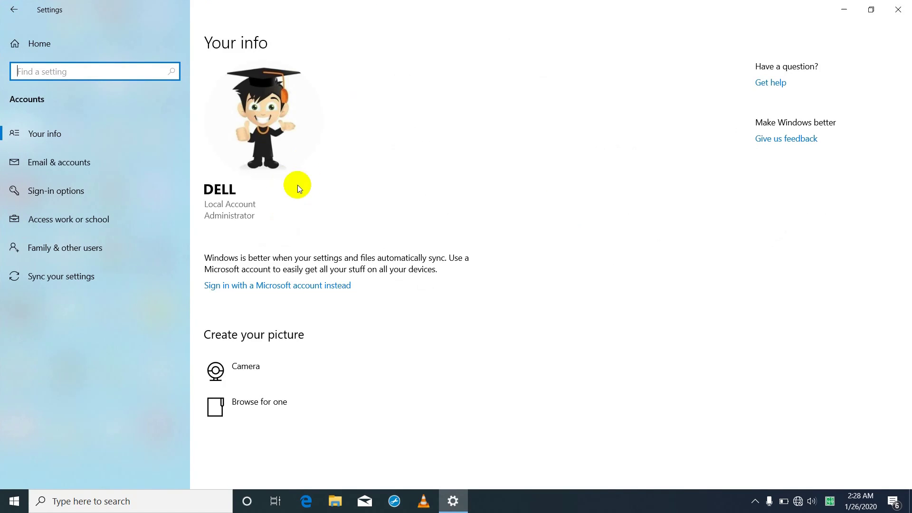
Step: Go to Sign-in options and expand the Password entry, which shows no password set
left_click(66, 193)
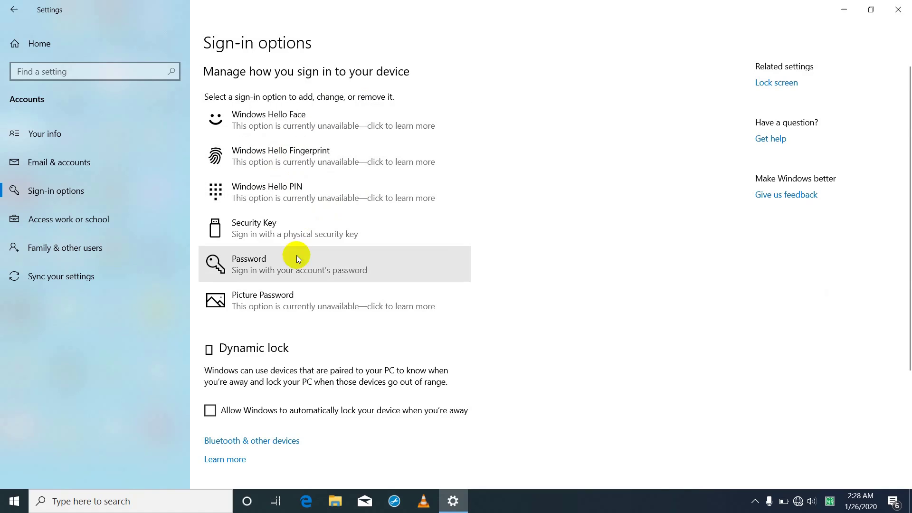
left_click(251, 265)
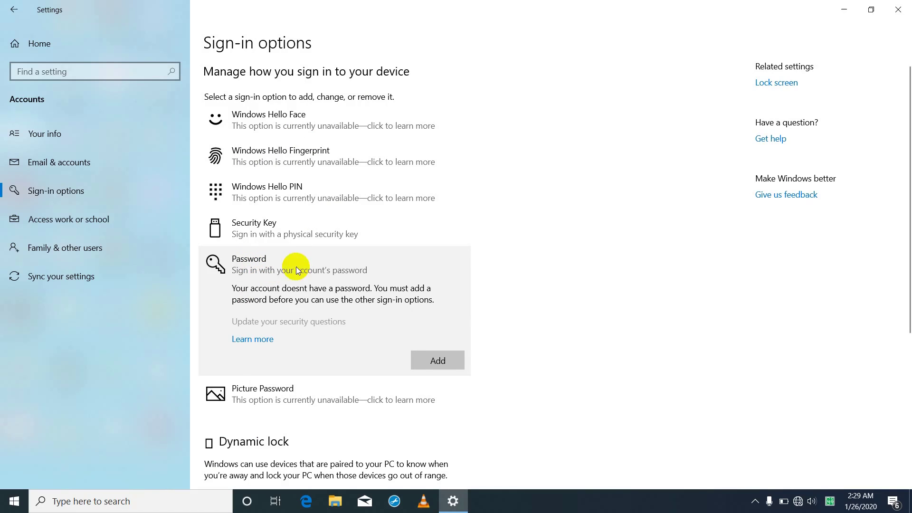
Step: Choose Add under Password to begin creating a password
left_click(433, 360)
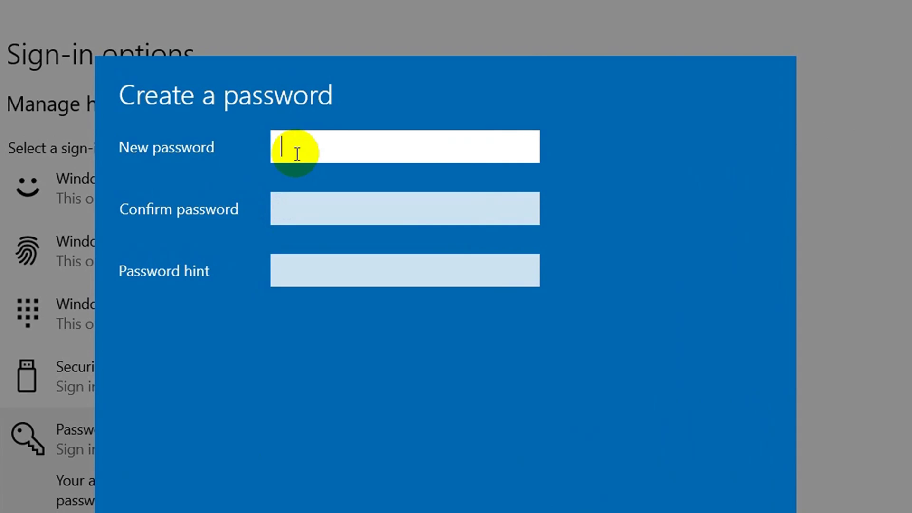
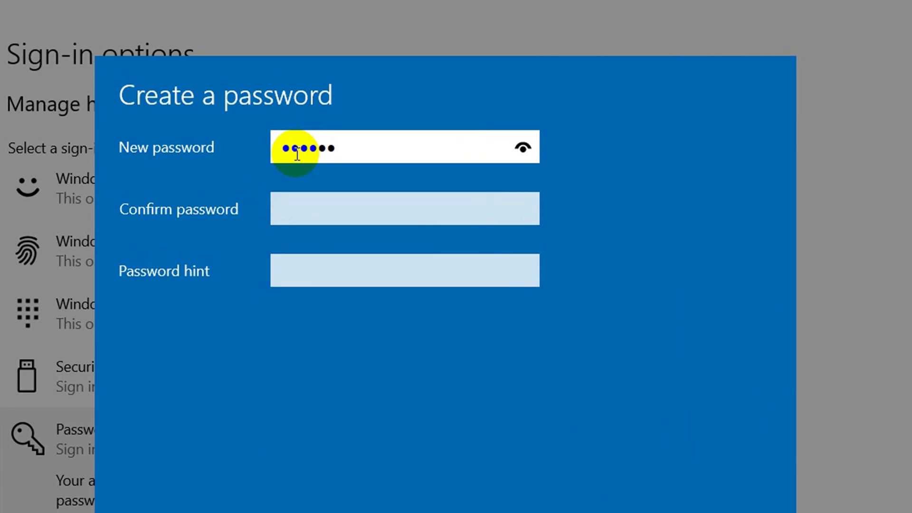